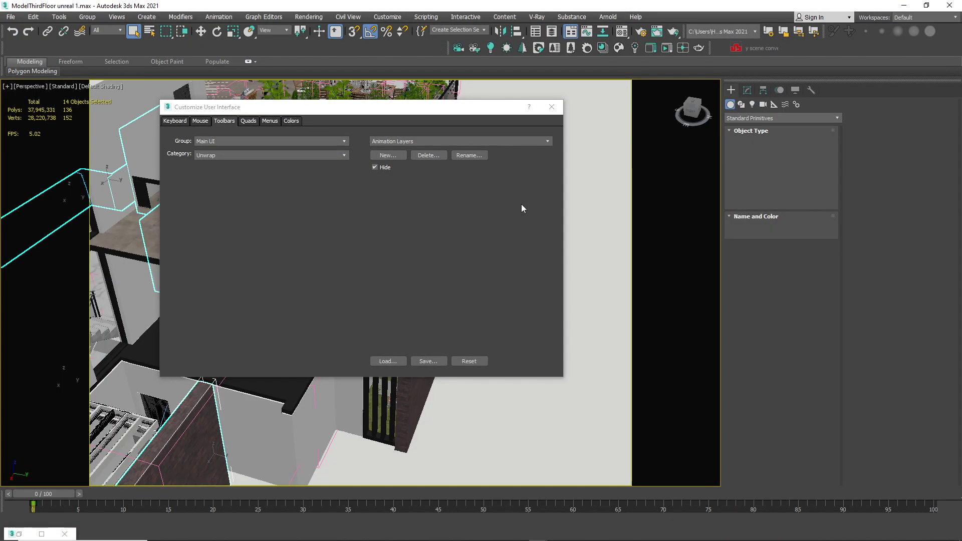
Add the UnwrapSelected action from the Main UI group's Unwrap category to the main toolbar and close the interface customization.
click(344, 142)
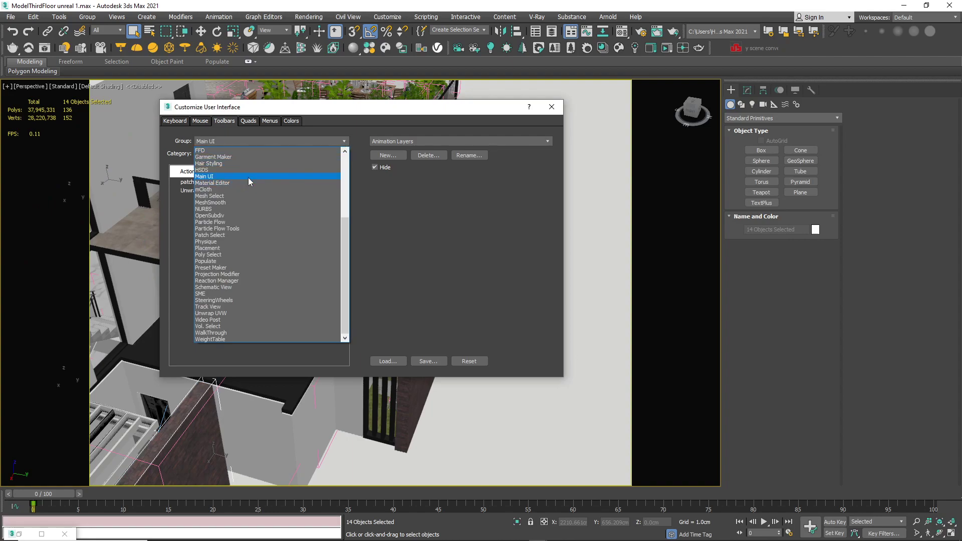
click(248, 176)
click(343, 156)
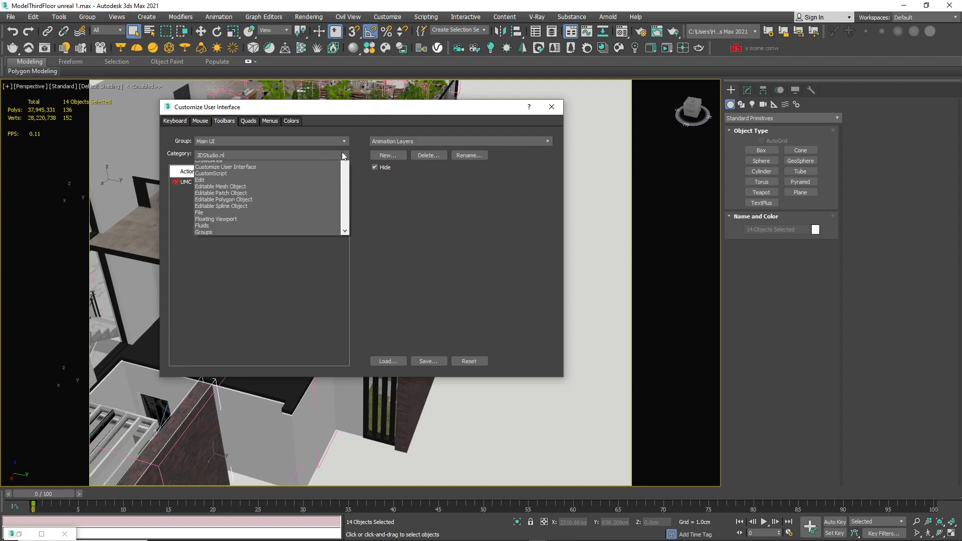
drag(345, 195, 358, 339)
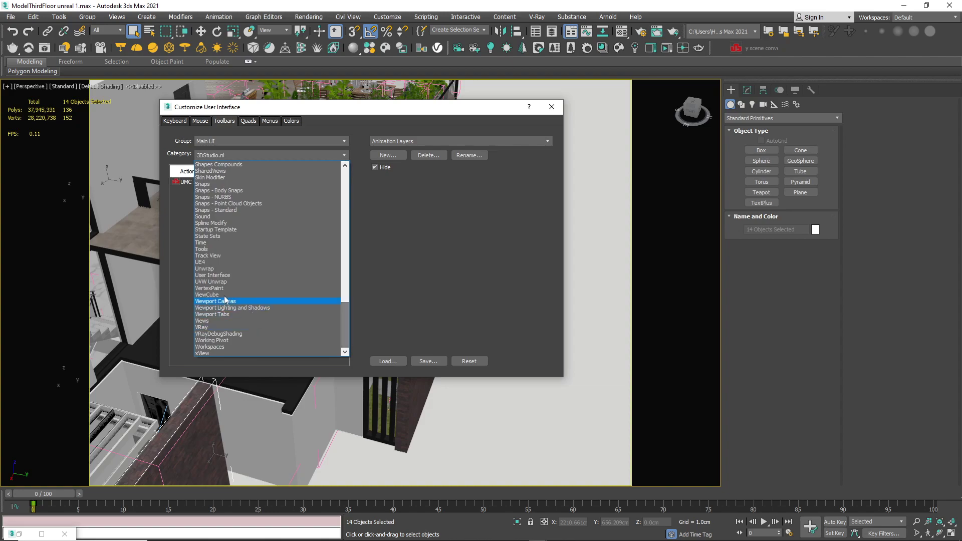
click(212, 269)
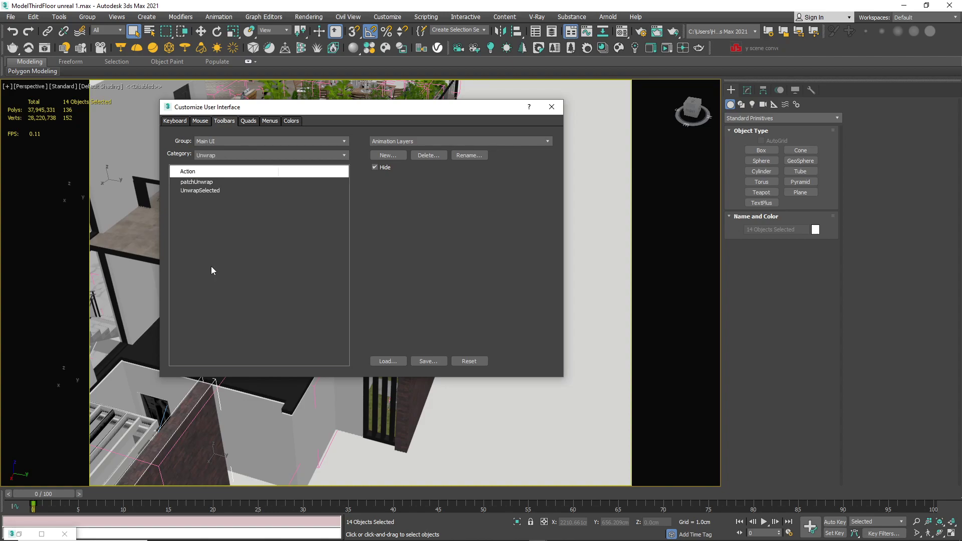
click(197, 191)
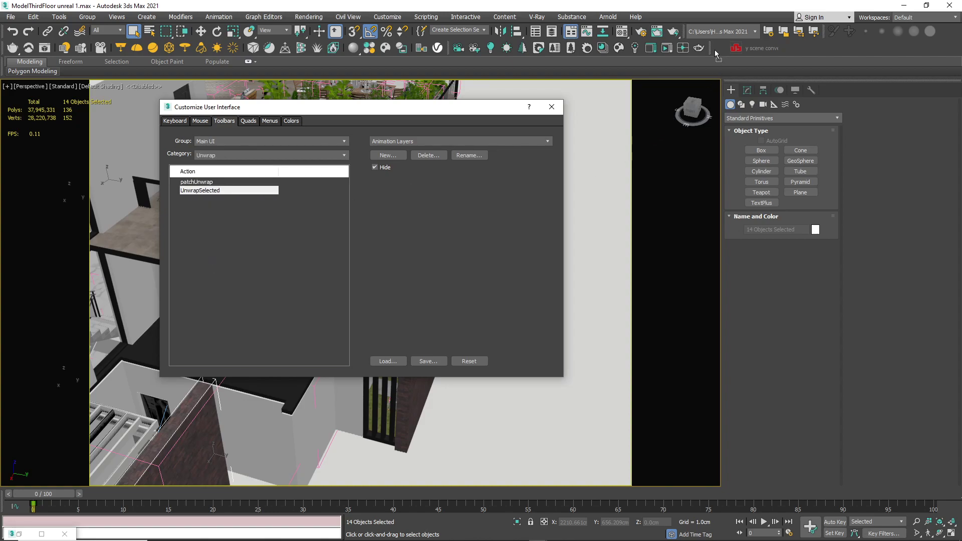
drag(716, 52, 716, 50)
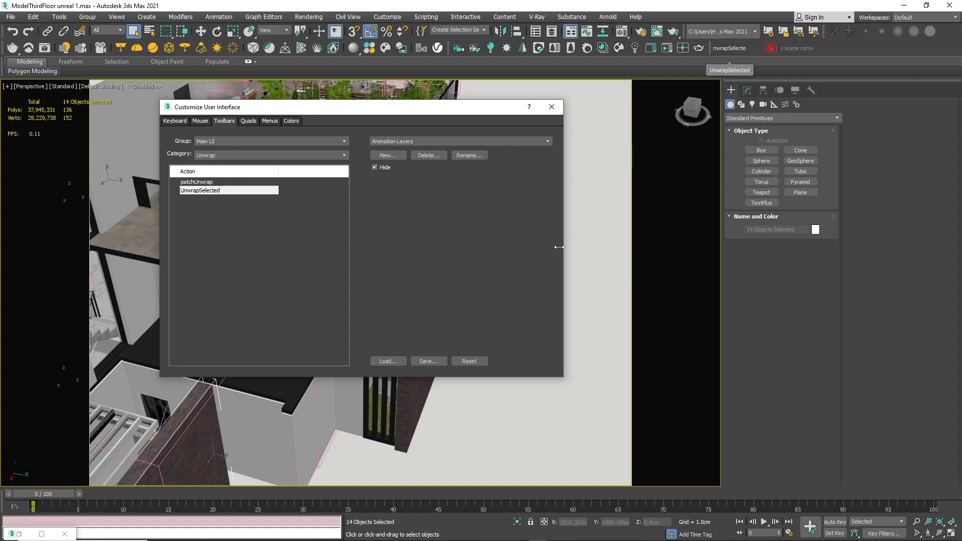
click(552, 106)
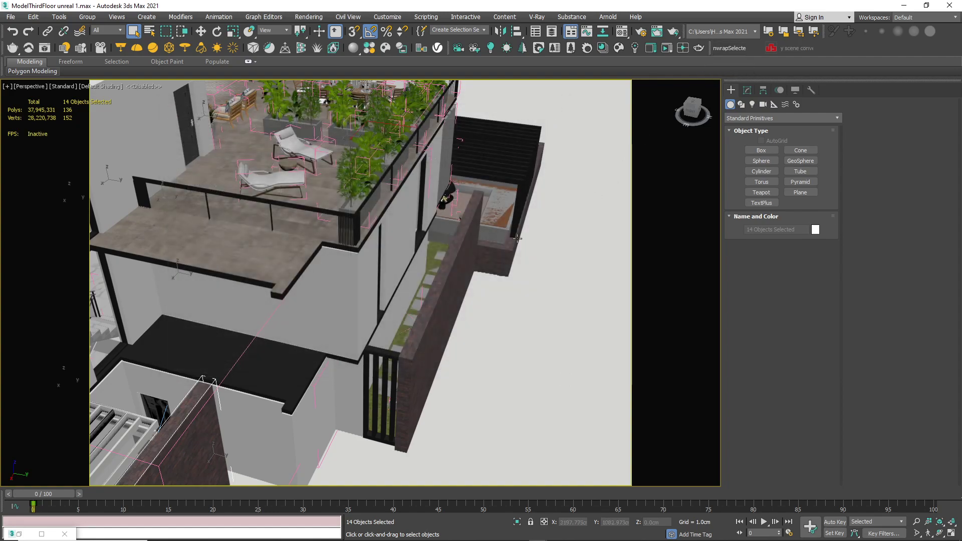
Select the long brick boundary wall beside the house and the adjoining brick walls at its far end.
scroll(494, 281, up, 5)
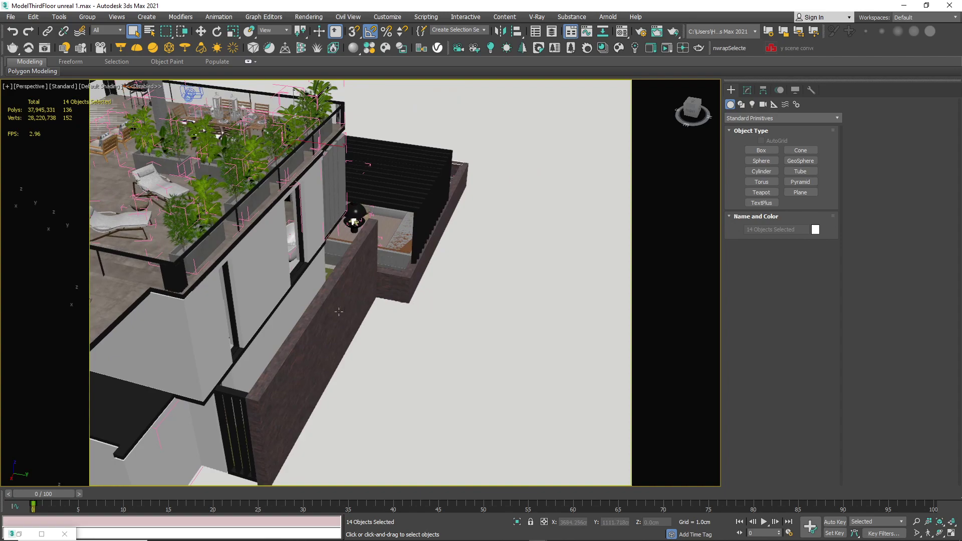
click(324, 315)
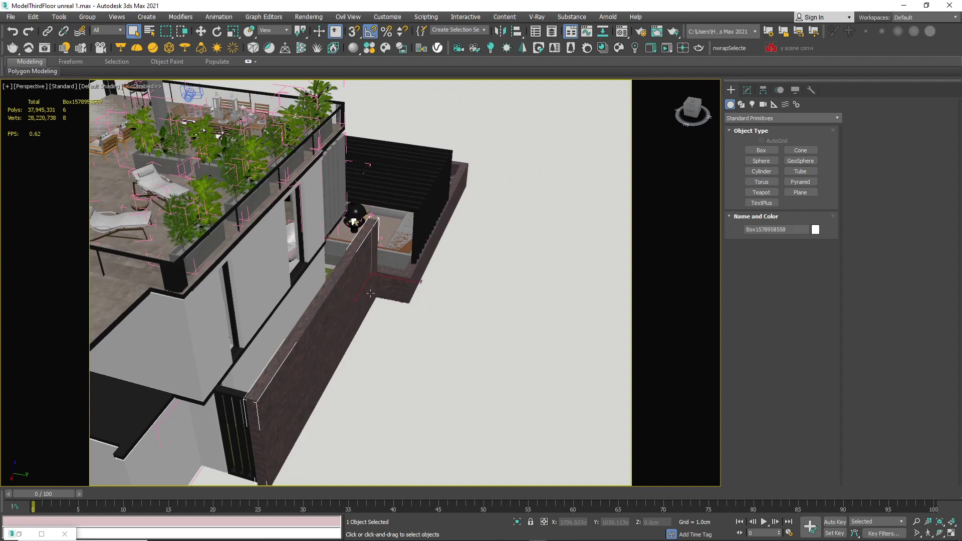
ctrl+click(393, 274)
ctrl+click(412, 272)
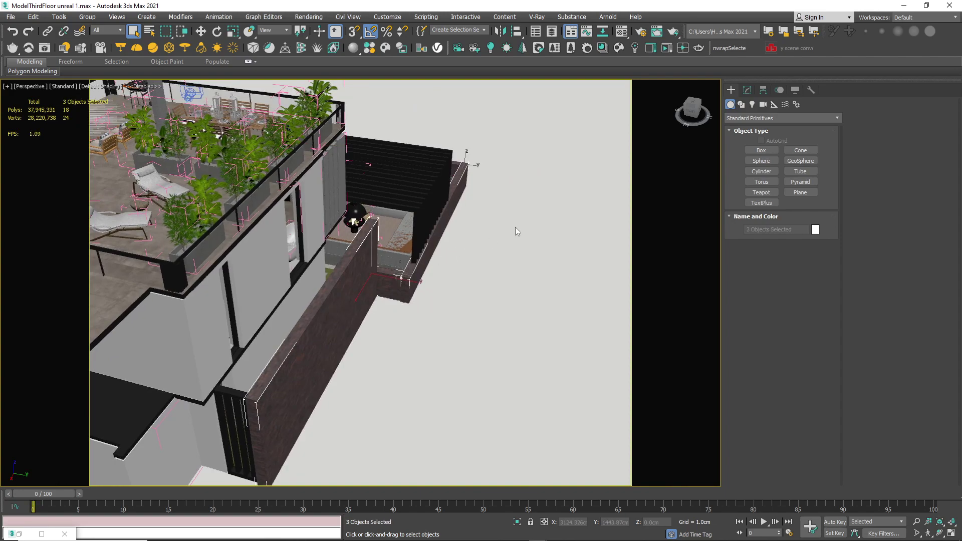
scroll(506, 236, down, 2)
right_click(483, 255)
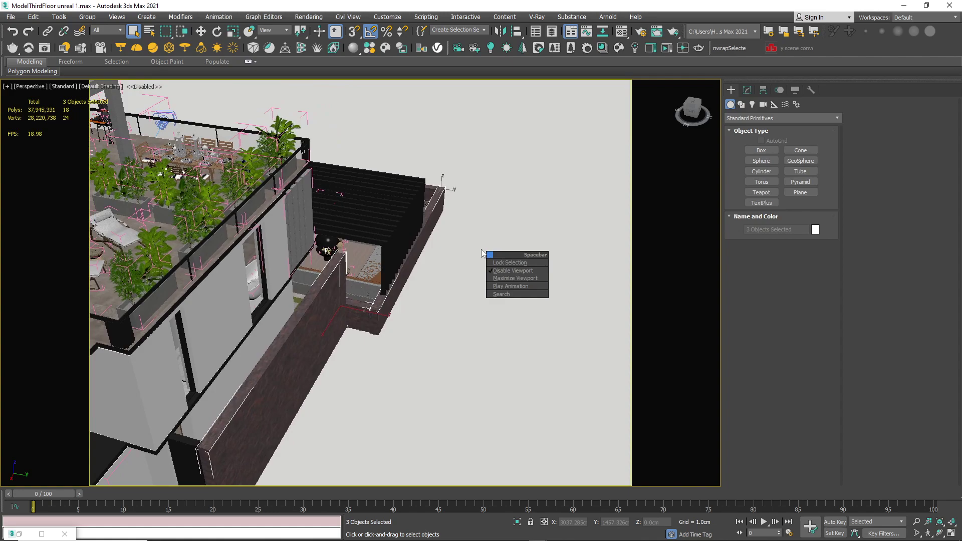
Add the brick boundary walls around the table tennis terrace and the swimming pool to the selection.
alt+middle_drag(475, 215, 265, 265)
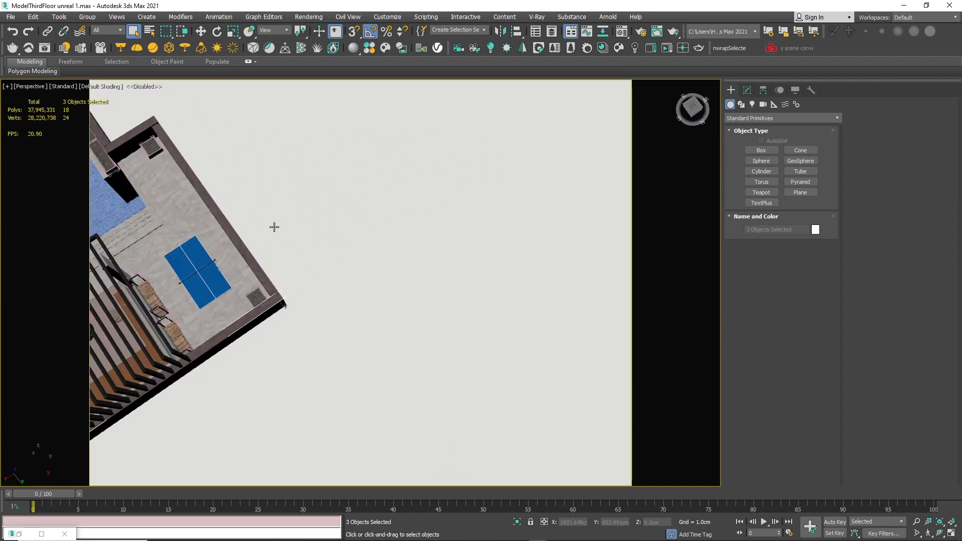
middle_drag(272, 226, 407, 324)
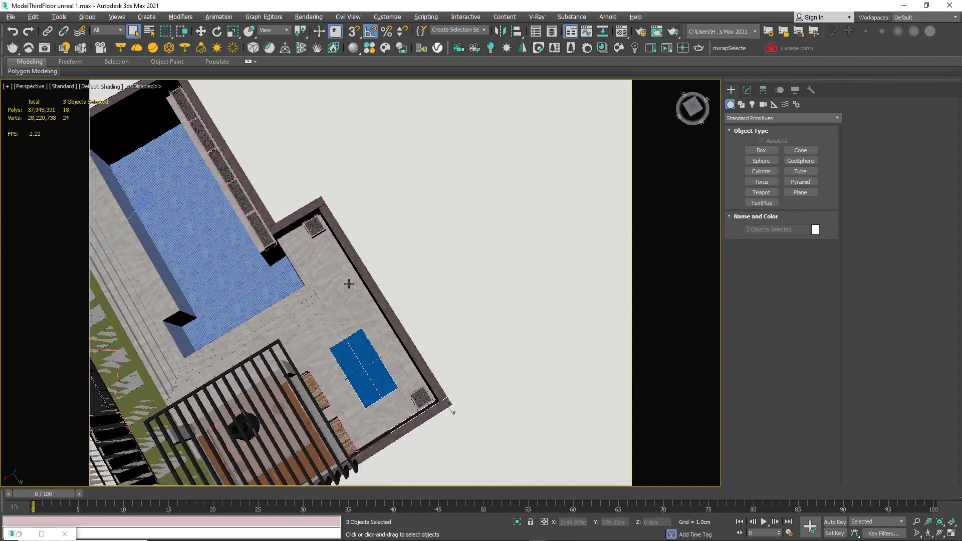
alt+middle_drag(350, 284, 367, 252)
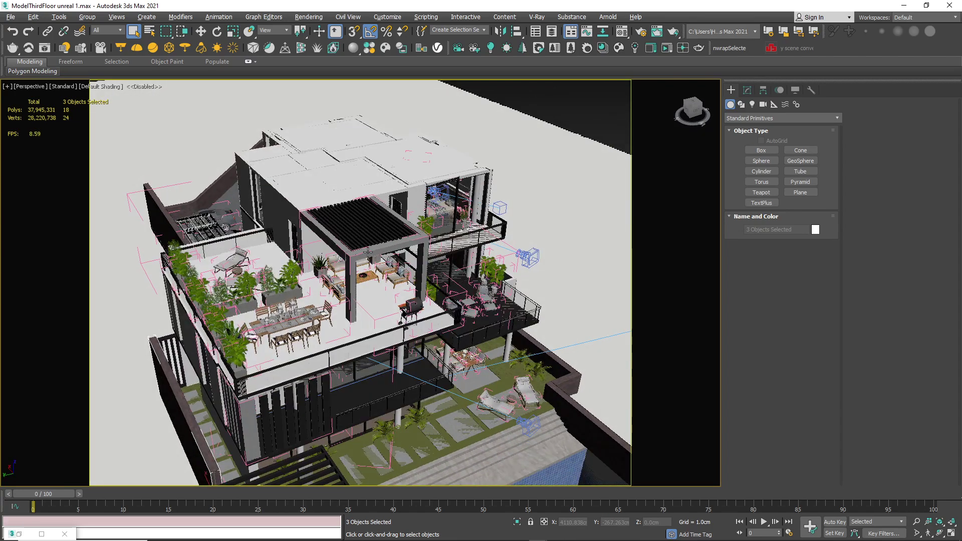
scroll(401, 329, up, 2)
middle_drag(400, 328, 380, 139)
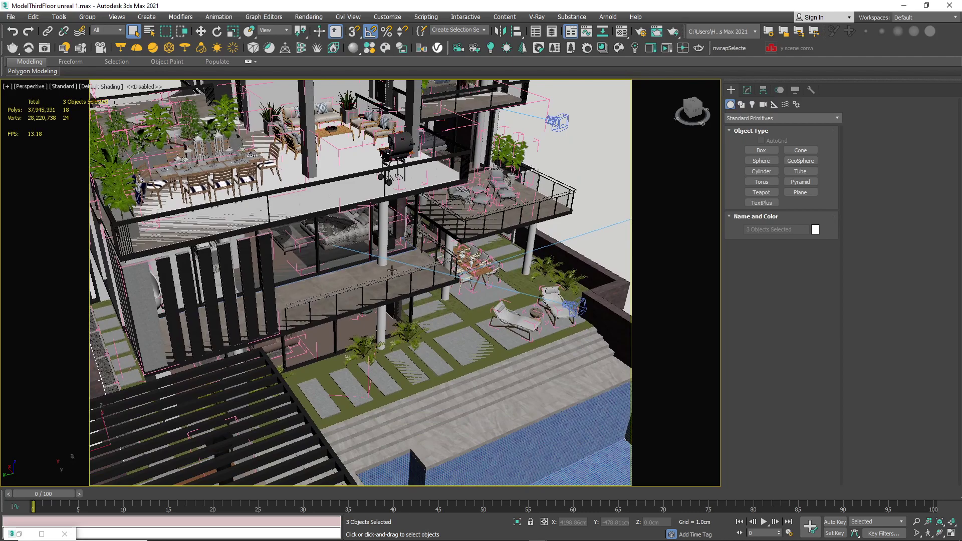
scroll(392, 318, down, 4)
ctrl+click(472, 411)
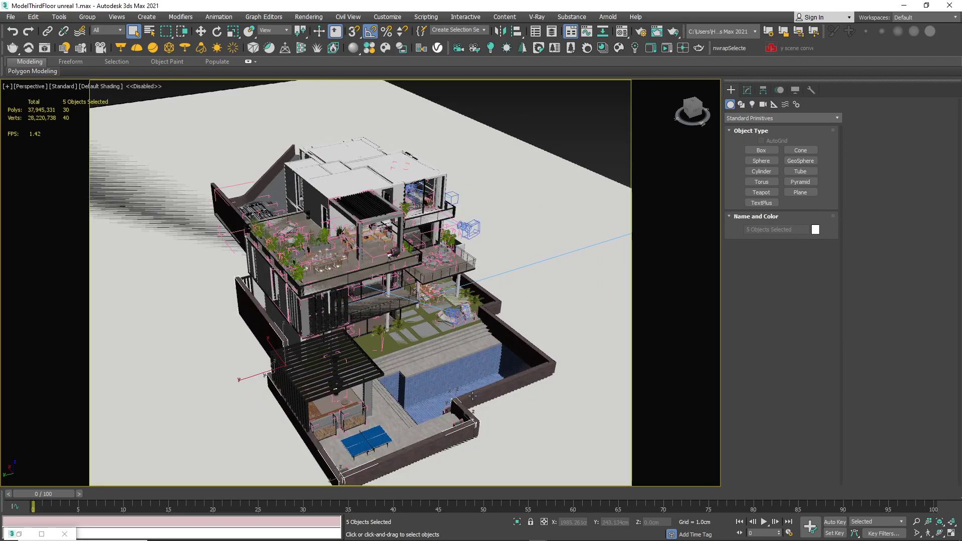
ctrl+click(530, 344)
ctrl+click(530, 343)
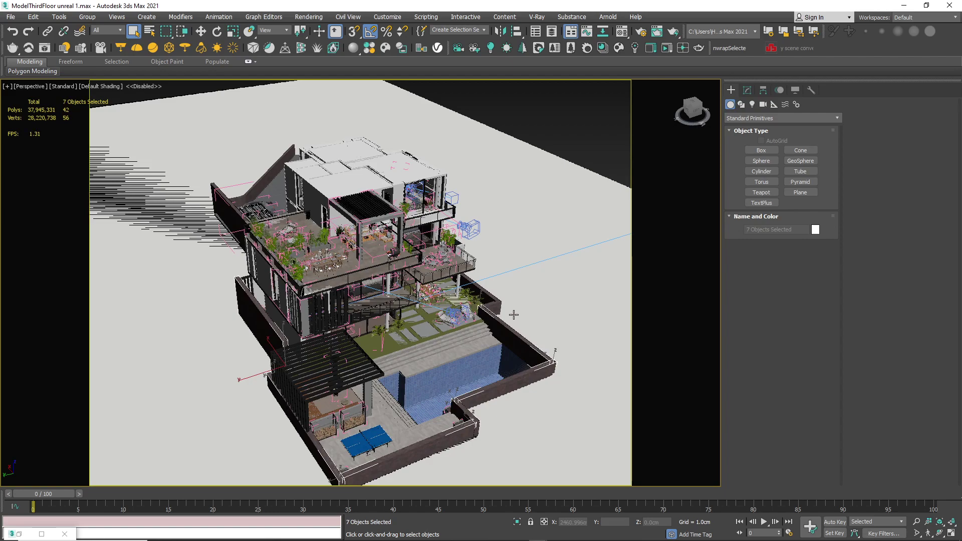
ctrl+click(494, 306)
ctrl+click(538, 309)
Add the brick wall panels on the house's facades to the selection, leaving out any non-wall object picked by mistake.
alt+middle_drag(500, 325, 181, 456)
middle_drag(585, 348, 488, 357)
scroll(401, 329, up, 5)
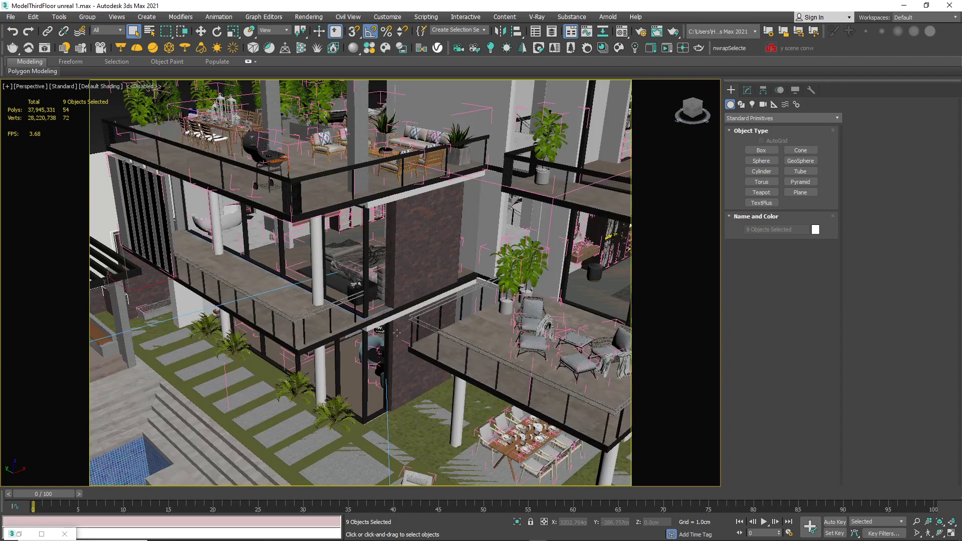
ctrl+click(397, 333)
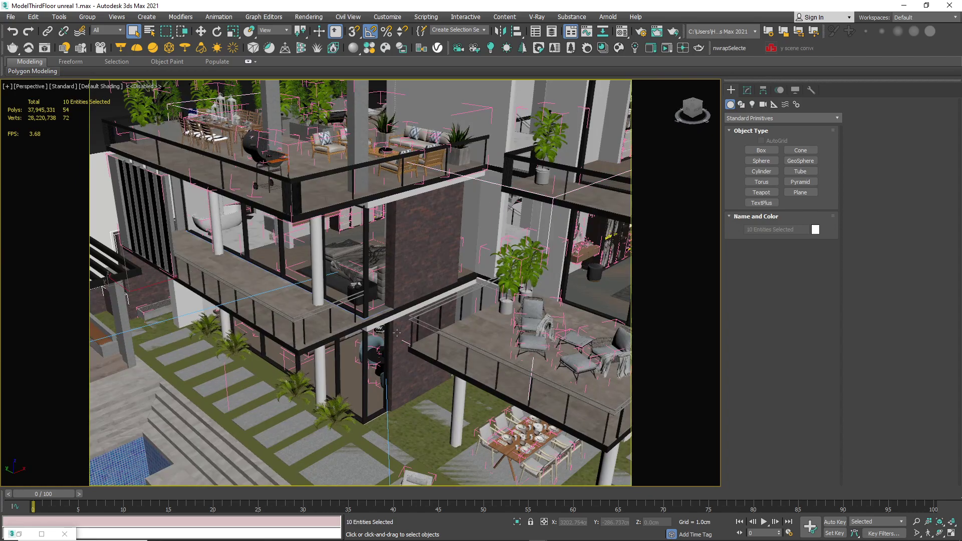
ctrl+click(397, 279)
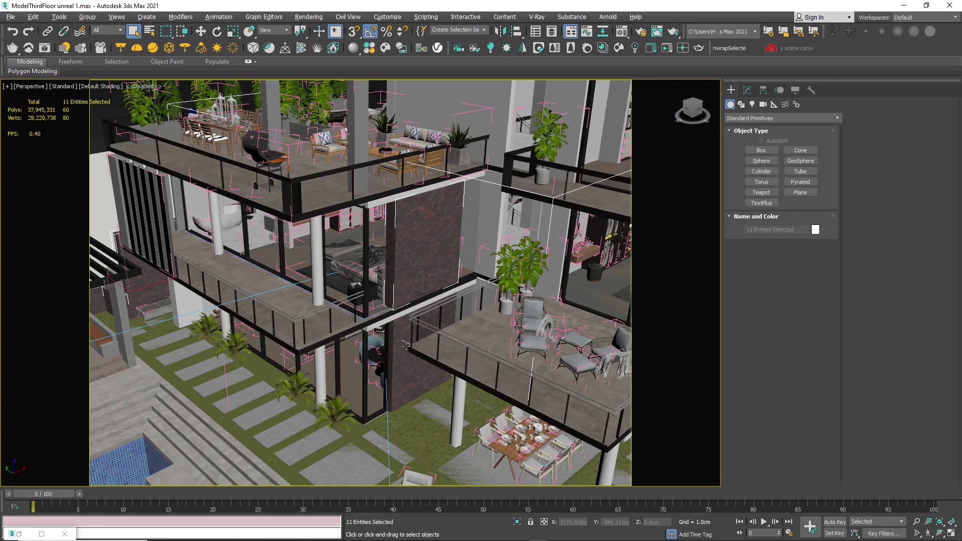
alt+click(406, 343)
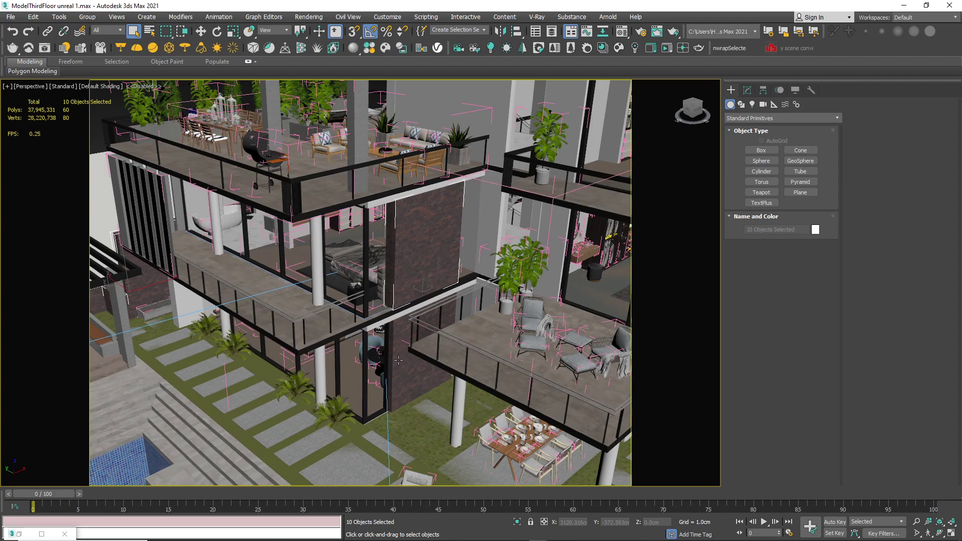
ctrl+click(400, 361)
middle_drag(533, 358, 316, 355)
scroll(368, 290, up, 3)
ctrl+click(379, 286)
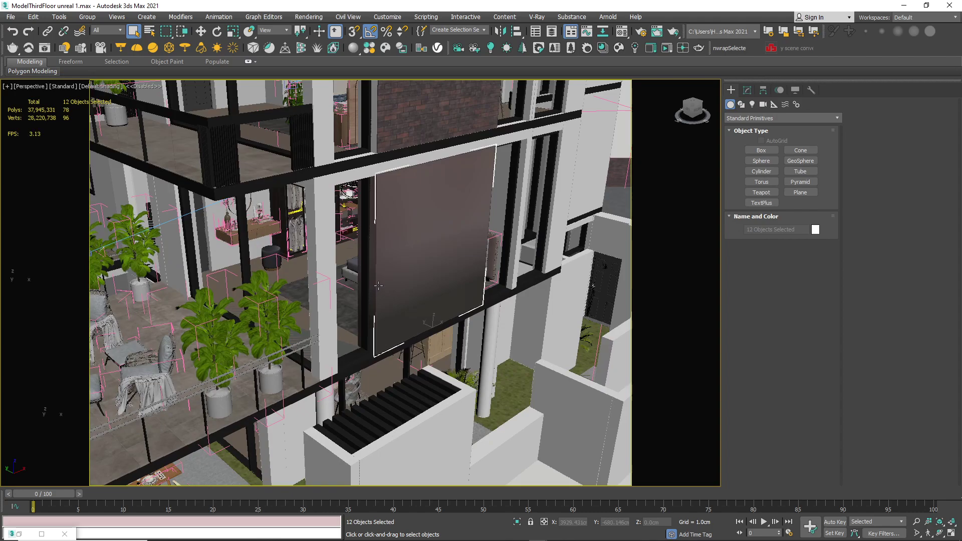
ctrl+click(390, 136)
Add the brick walls bordering the driveway and parking area to the selection.
middle_drag(510, 266, 185, 347)
scroll(511, 315, down, 6)
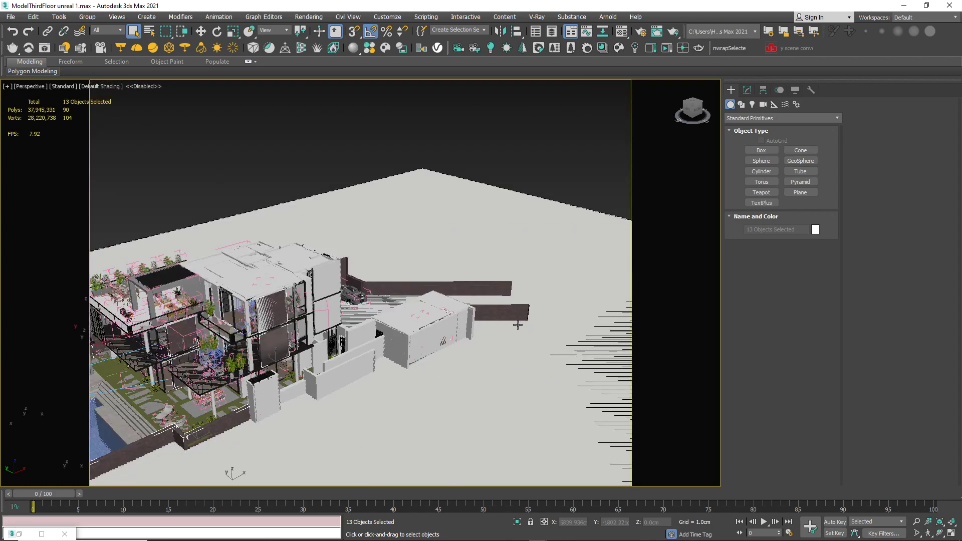
alt+middle_drag(523, 307, 504, 363)
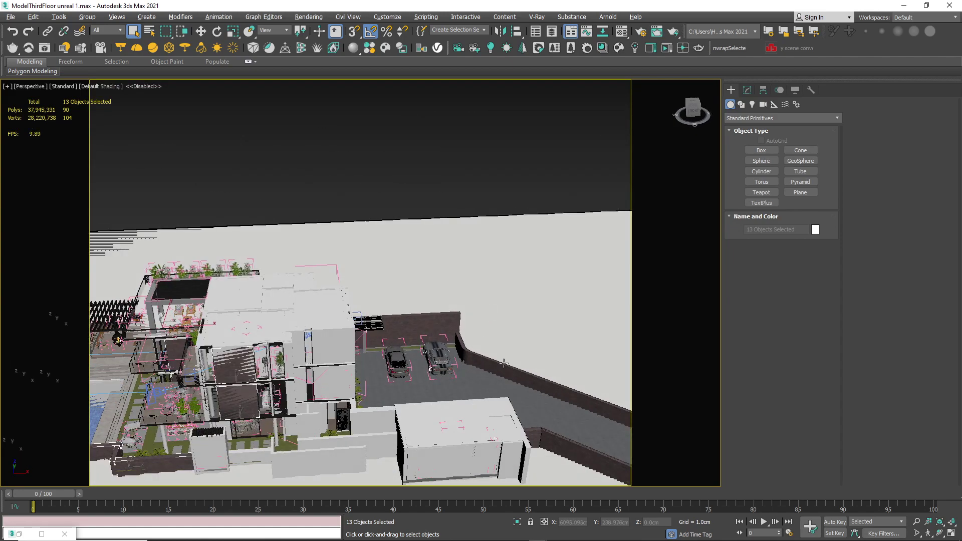
ctrl+click(560, 440)
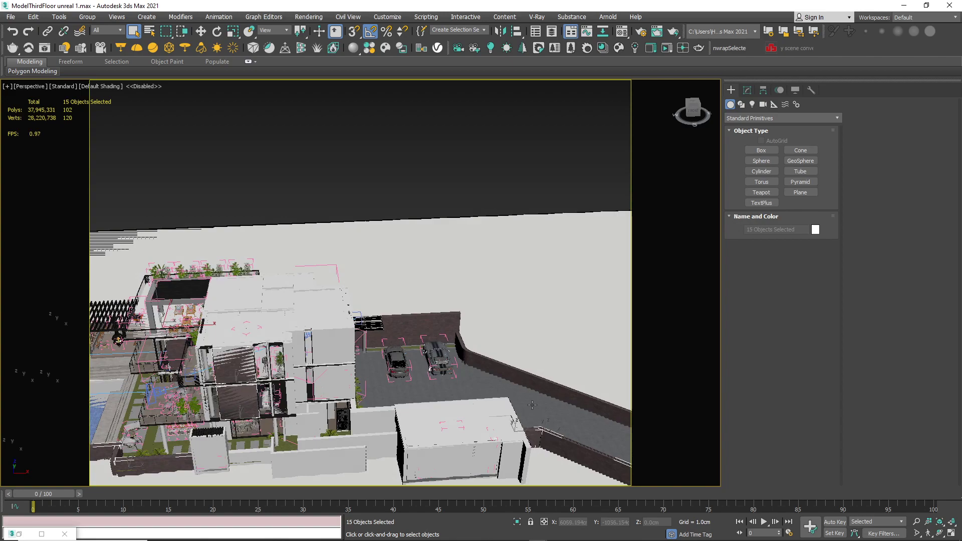
ctrl+click(456, 333)
ctrl+click(436, 320)
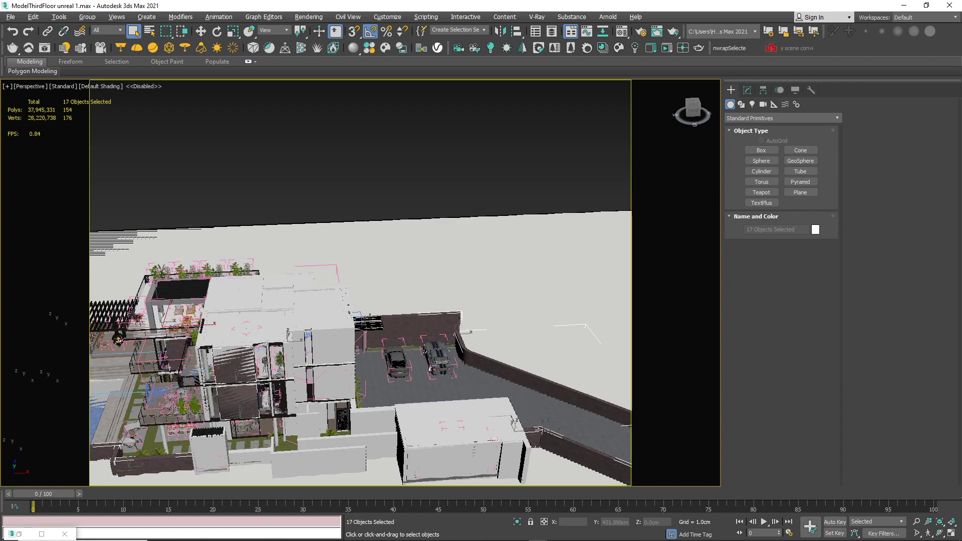
Flatten the selected walls with UnwrapSelected on map channel 2, using angle 45, spacing 0.02, rotated clusters and filled holes.
alt+middle_drag(366, 320, 529, 268)
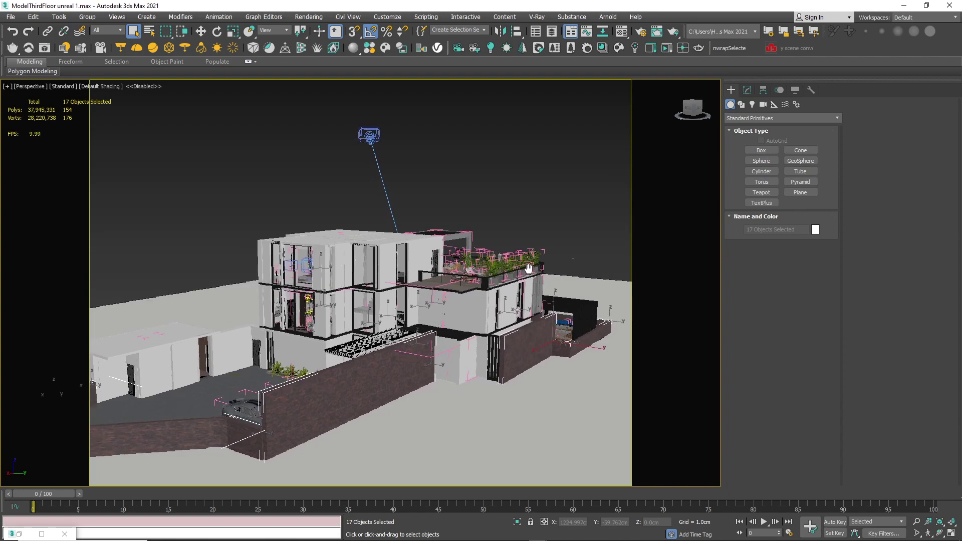
click(730, 48)
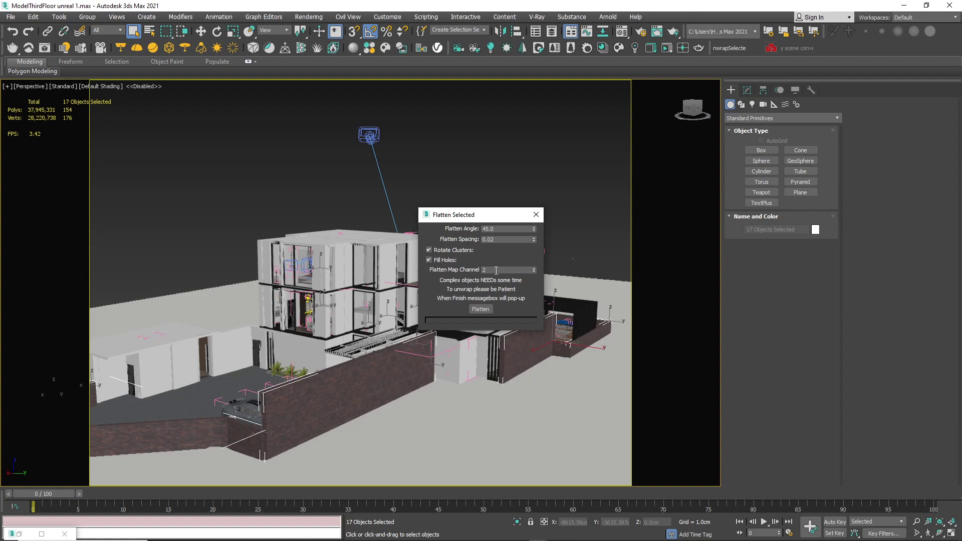
click(481, 310)
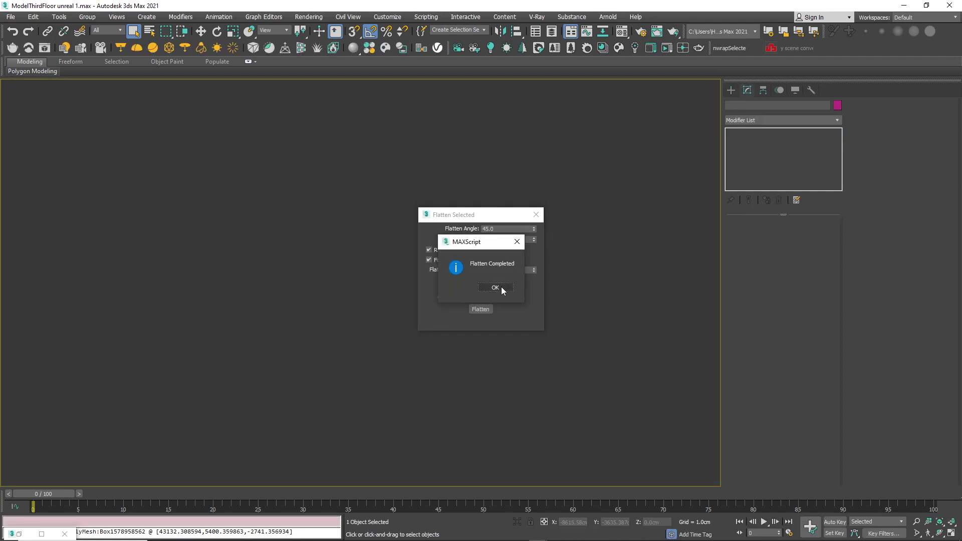
click(501, 287)
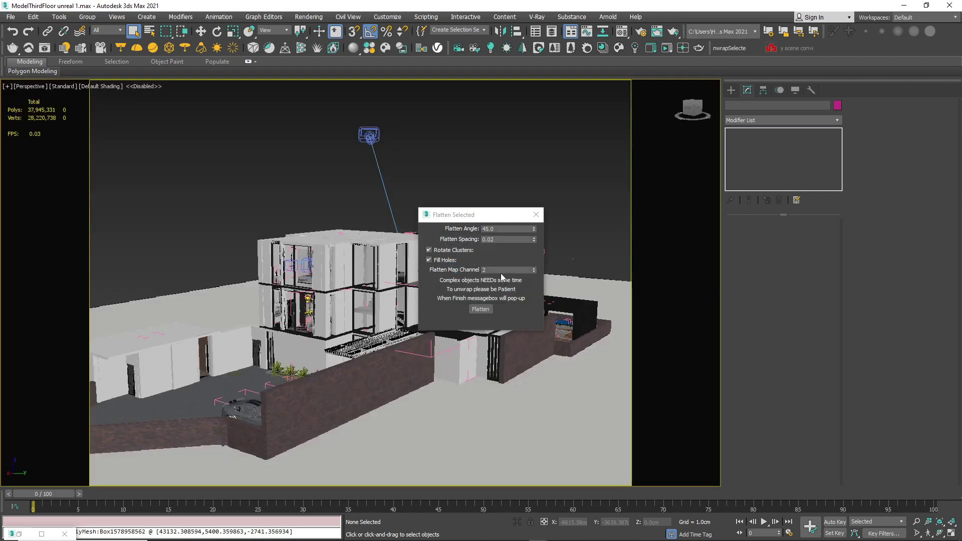
click(536, 214)
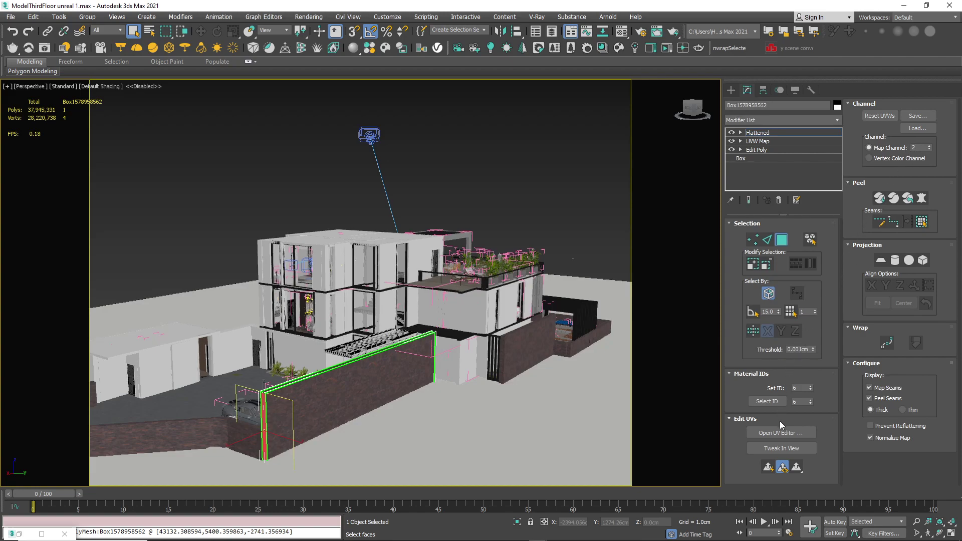
Inspect the flattened UV layout of the long brick wall beside the parking area in the UV editor, closing the editor when done.
click(790, 433)
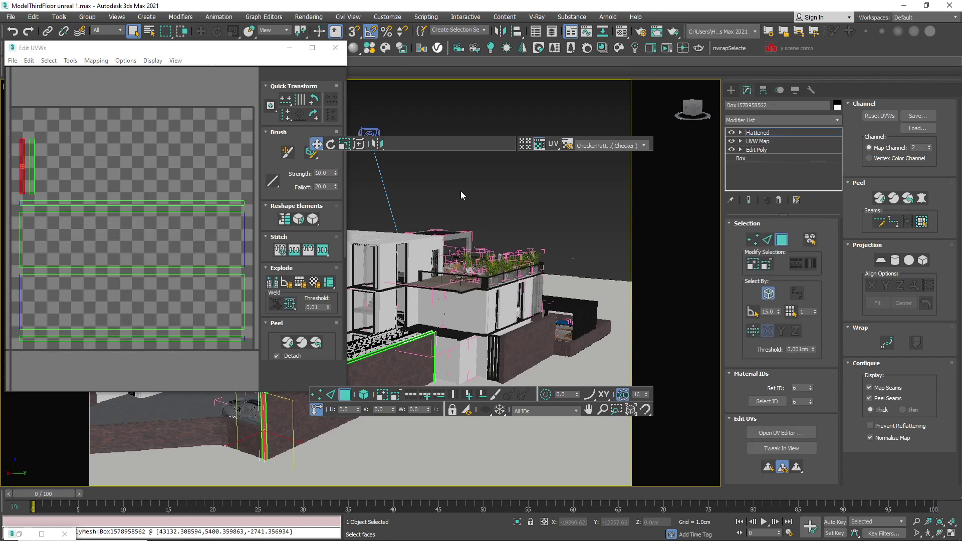
click(335, 48)
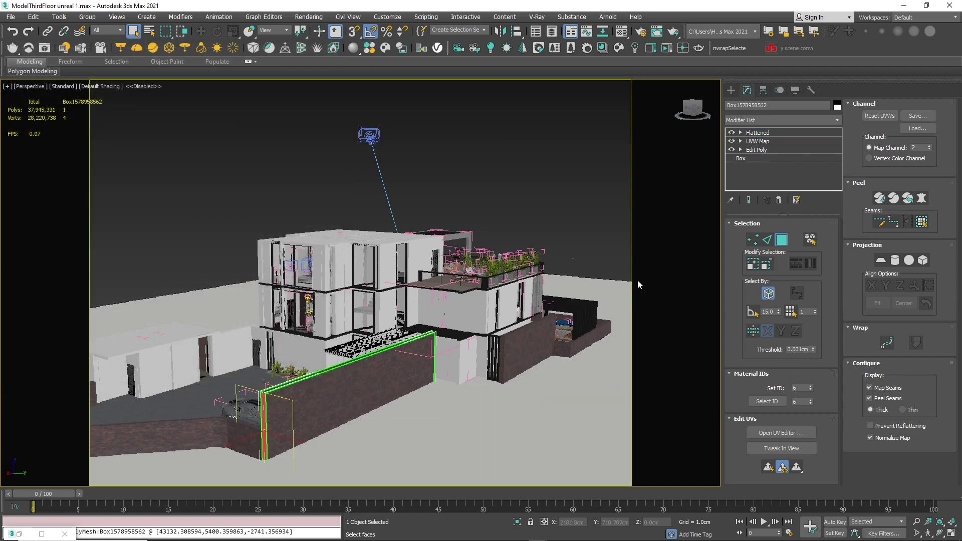